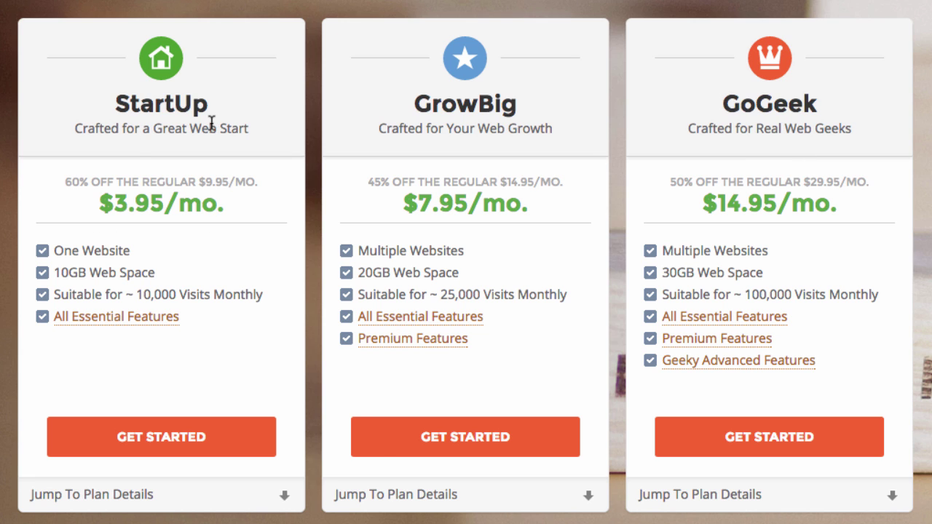
# Choose the SiteGround StartUp plan and register orangedogstore.com as the new domain
pyautogui.click(118, 435)
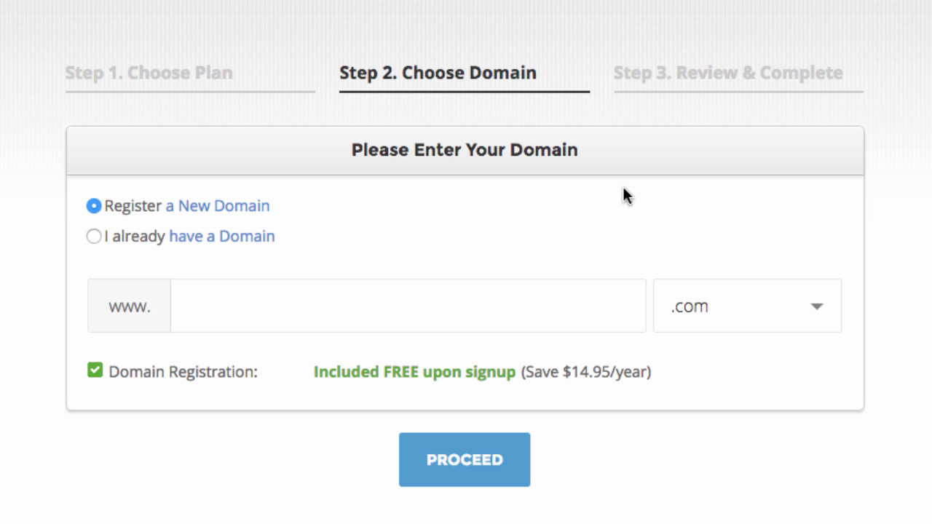
pyautogui.click(315, 289)
pyautogui.write('orangedogstore')
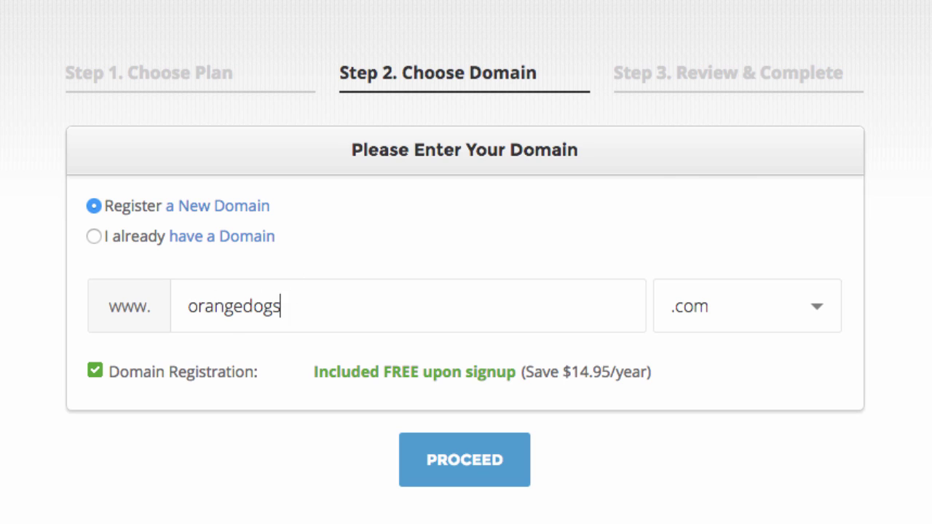
pyautogui.click(501, 464)
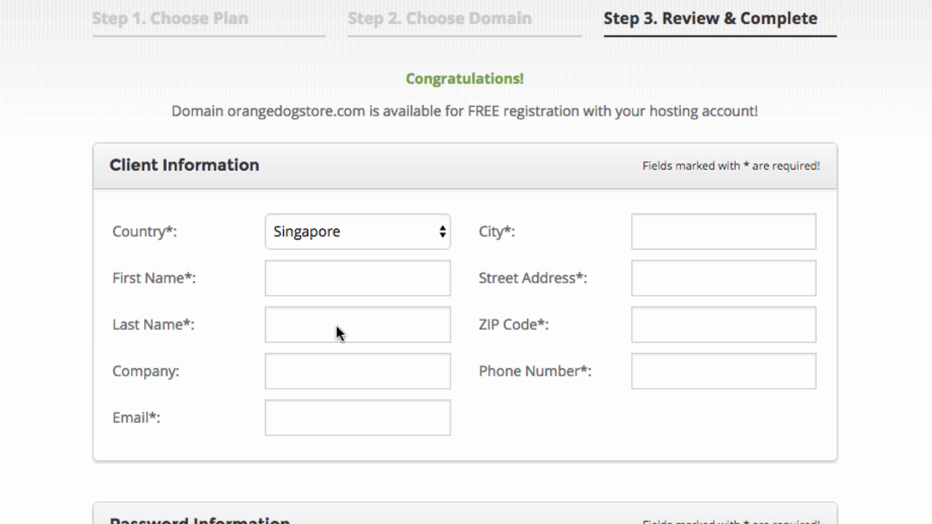
# Enter the account password and its confirmation, then begin typing the card number
pyautogui.click(323, 289)
pyautogui.scroll(-2, 502, 339)
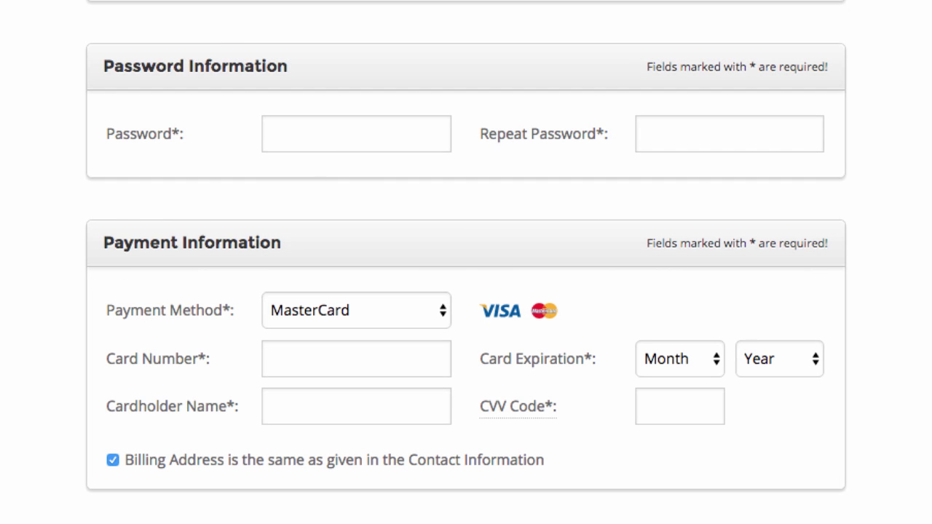
pyautogui.click(330, 133)
pyautogui.write('password123')
pyautogui.click(668, 133)
pyautogui.write('password1')
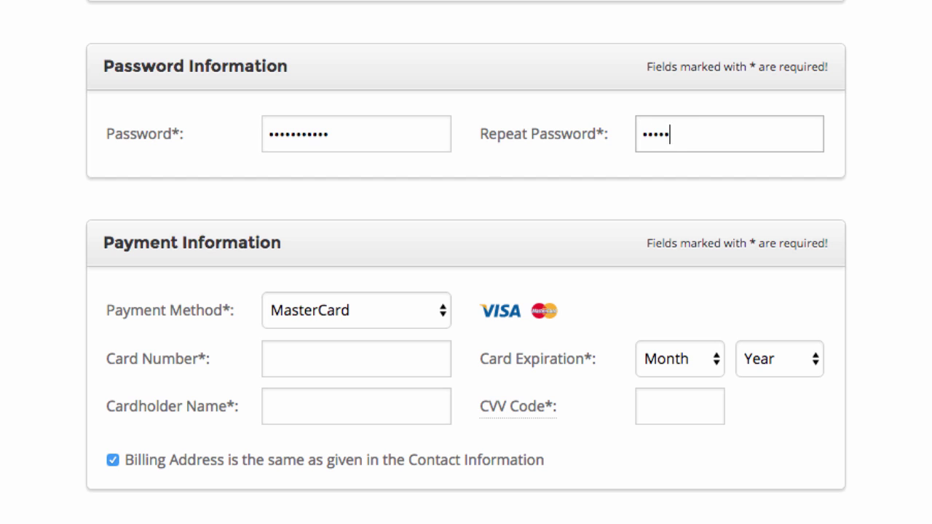
pyautogui.click(478, 164)
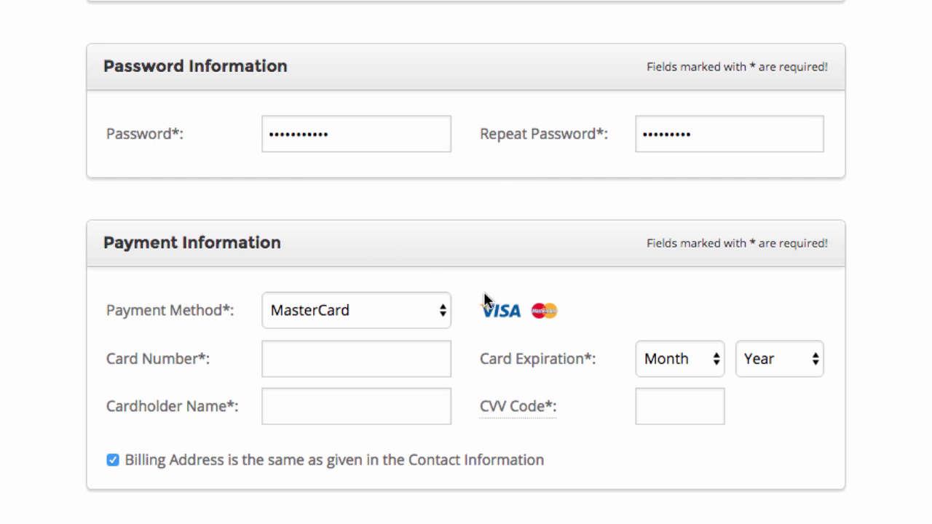
pyautogui.click(298, 352)
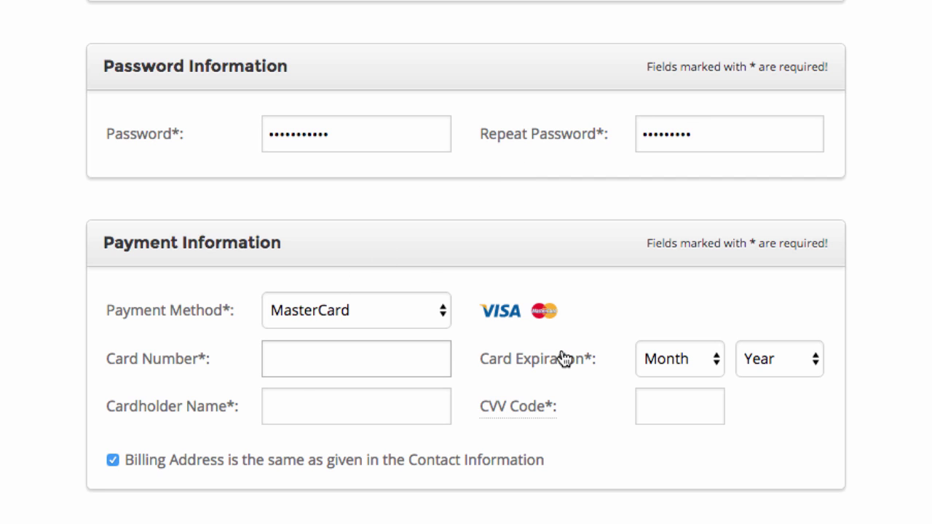
pyautogui.write('23424')
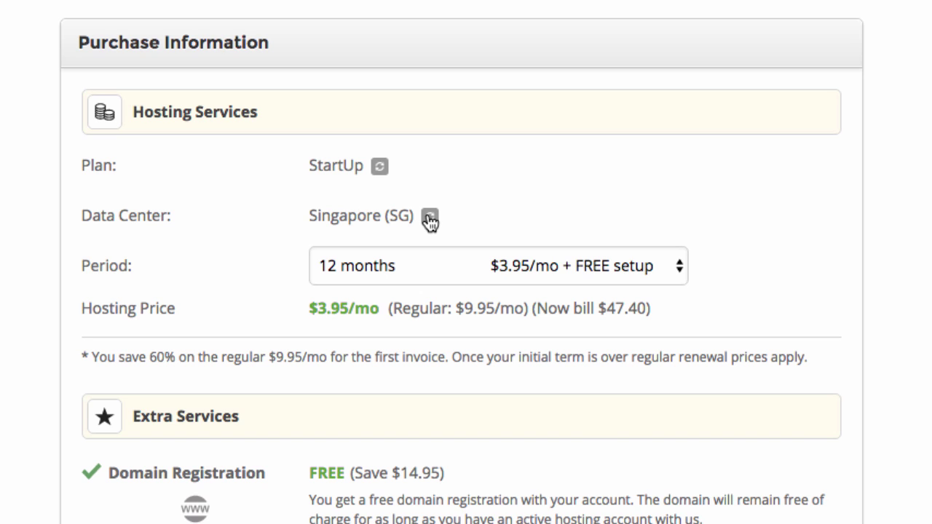
# Change the hosting data center to Chicago (USA)
pyautogui.click(430, 219)
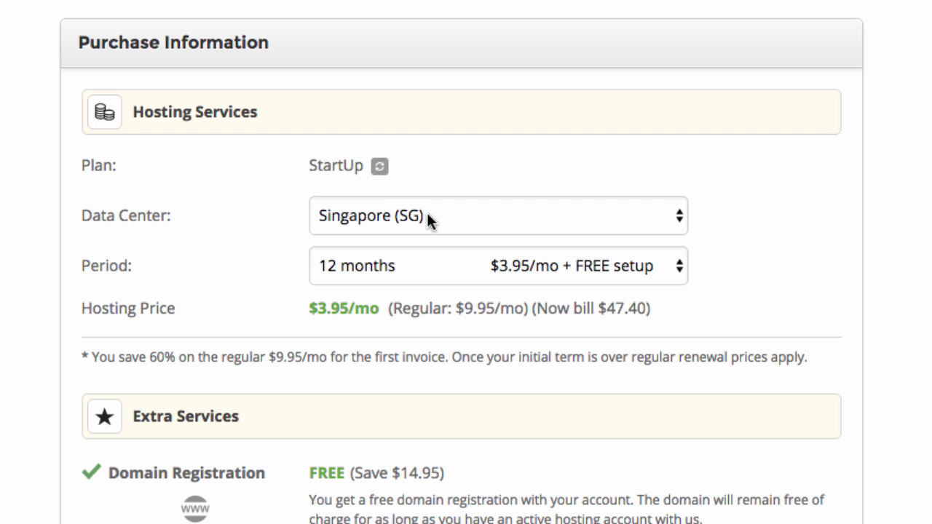
pyautogui.click(535, 217)
pyautogui.scroll(-1, 536, 175)
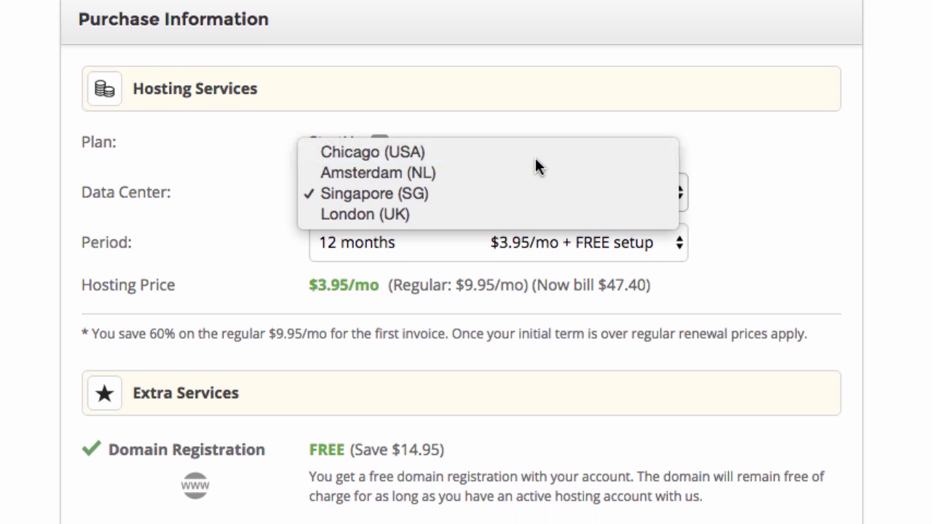
pyautogui.click(535, 156)
pyautogui.scroll(-6, 536, 127)
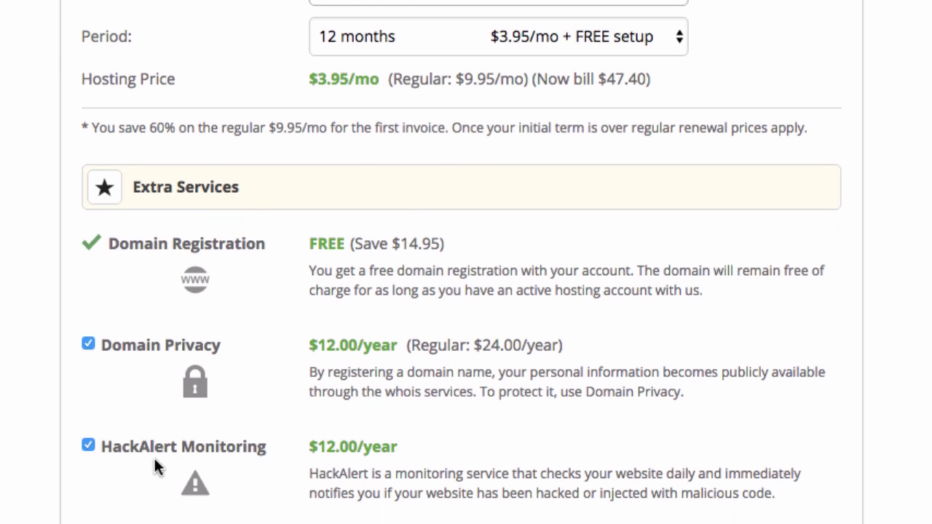
pyautogui.scroll(-1, 156, 466)
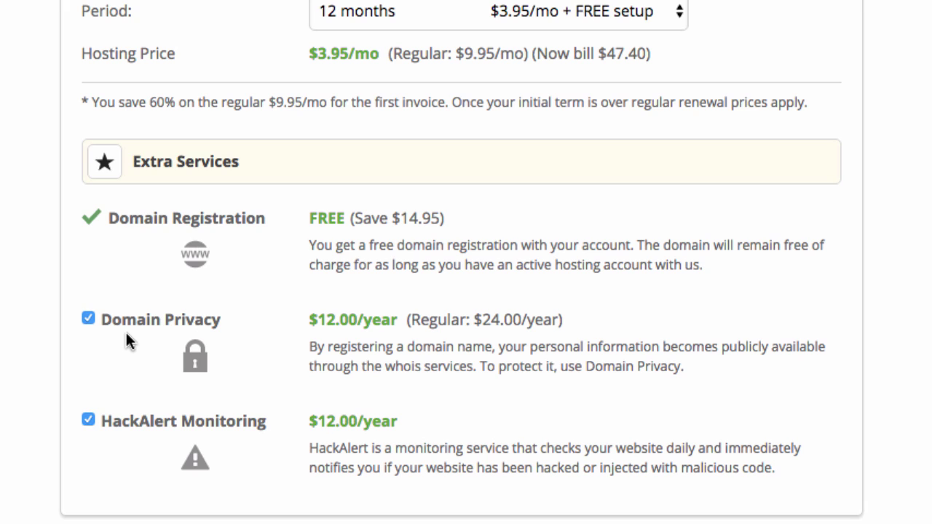
# Drop the Domain Privacy extra and pay the 47.40 USD order
pyautogui.click(87, 318)
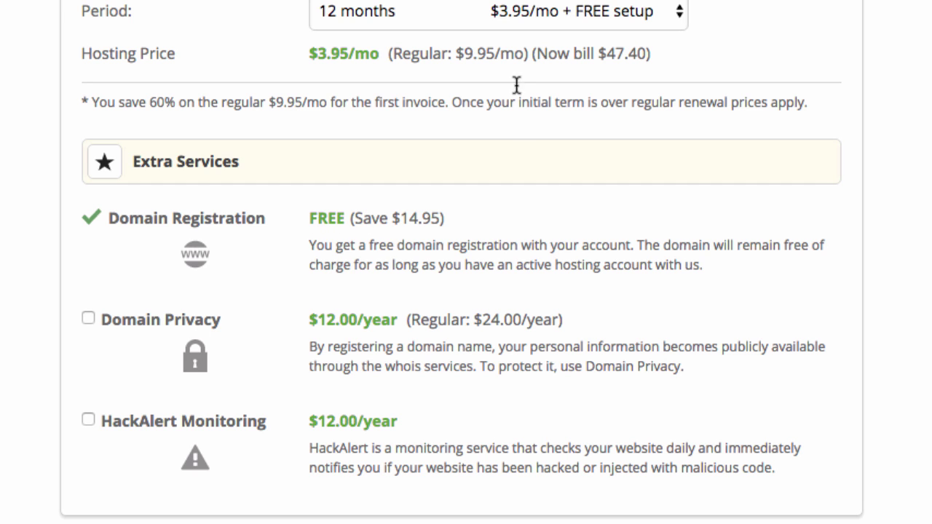
pyautogui.scroll(-5, 498, 238)
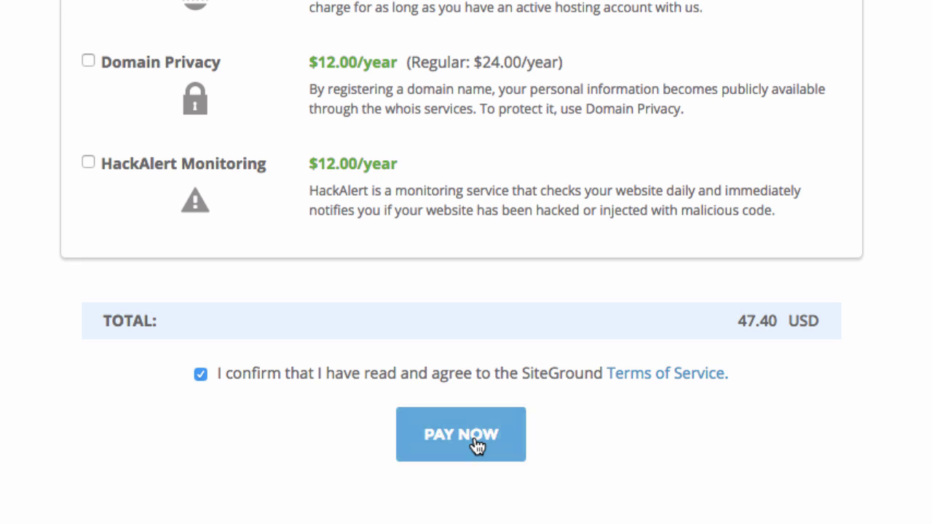
pyautogui.click(476, 445)
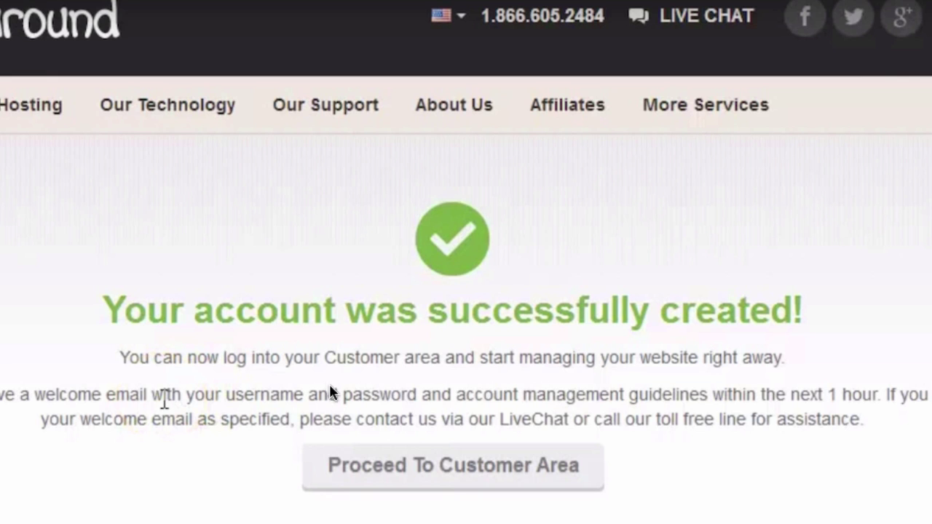
# From the customer area, choose to get WordPress preinstalled on the new account
pyautogui.click(407, 463)
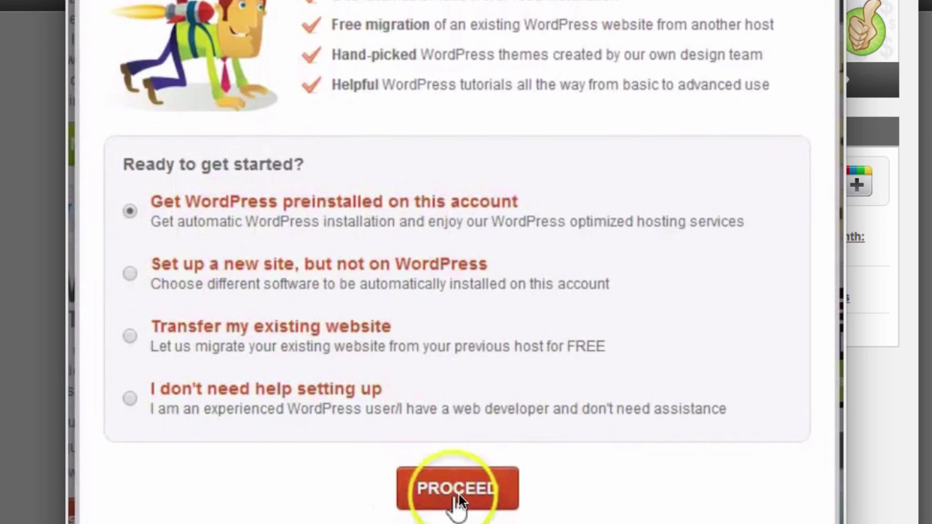
pyautogui.click(456, 495)
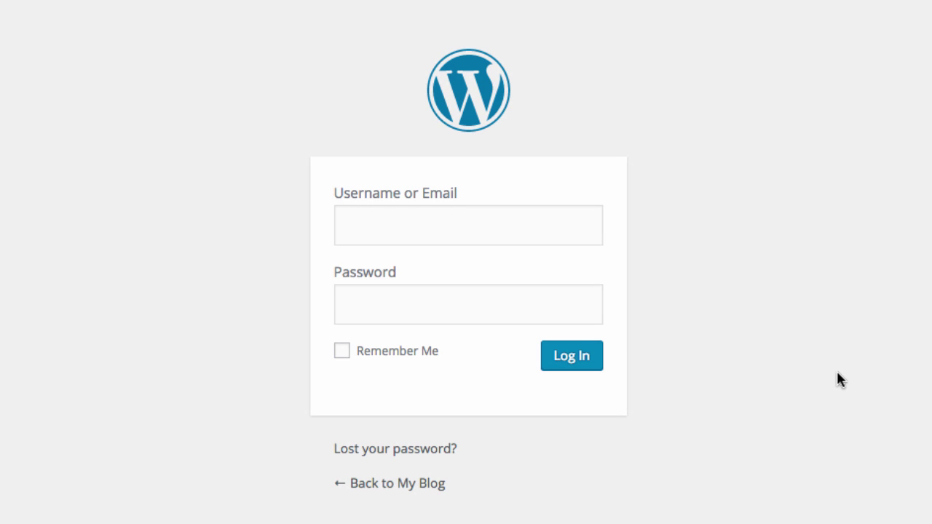
# Enter the admin username and credentials to log in to the WordPress dashboard
pyautogui.click(441, 227)
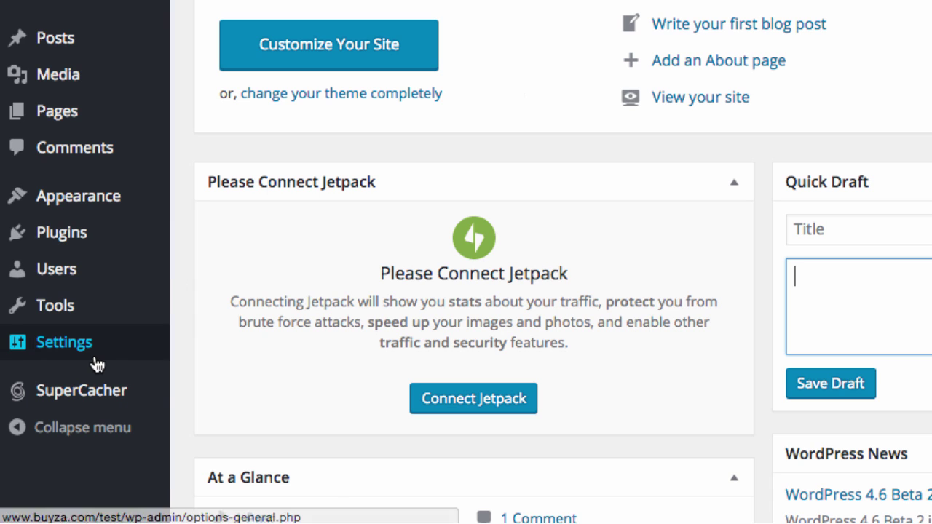
# Set the permalink structure to Post name (/%postname%/) and save the change
pyautogui.moveTo(77, 357)
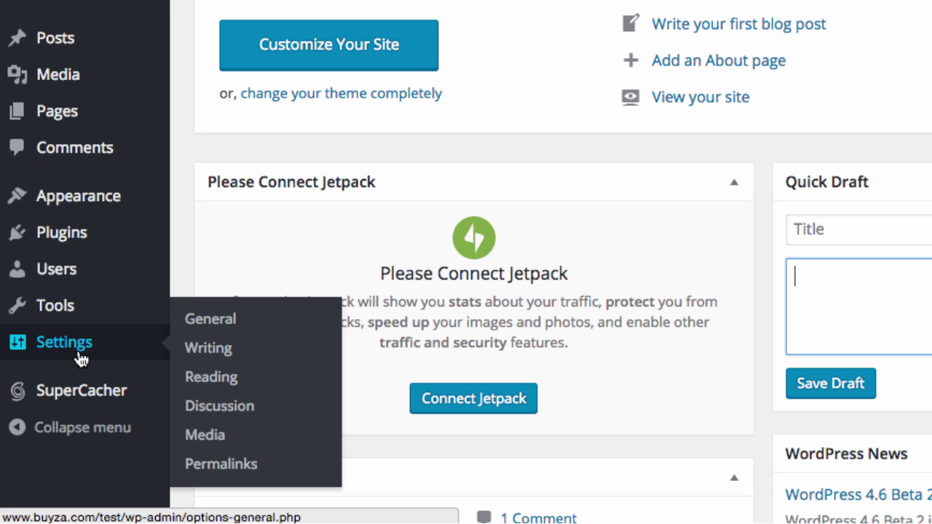
pyautogui.click(218, 466)
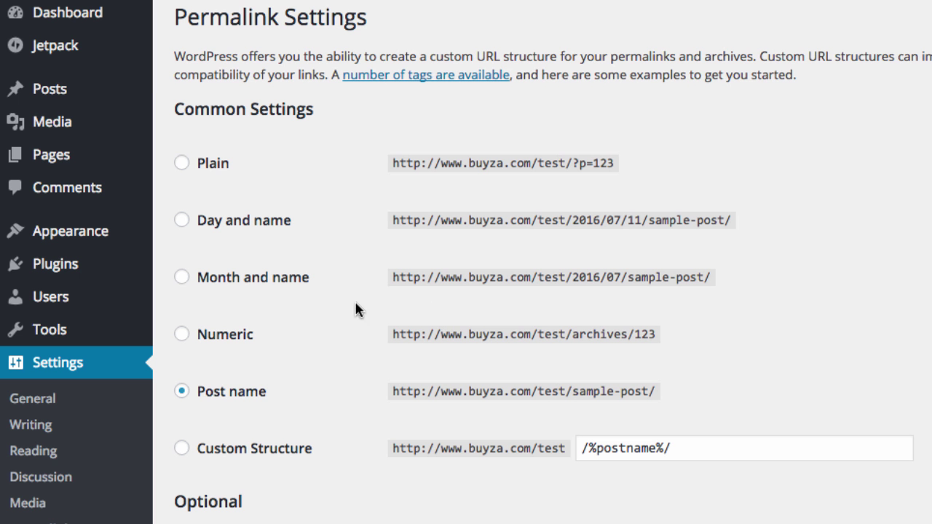
pyautogui.click(184, 223)
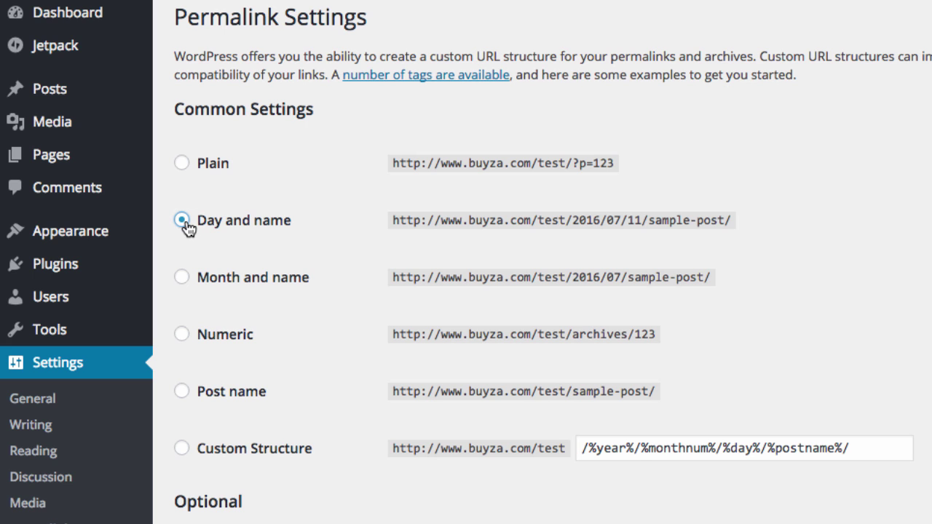
pyautogui.click(183, 393)
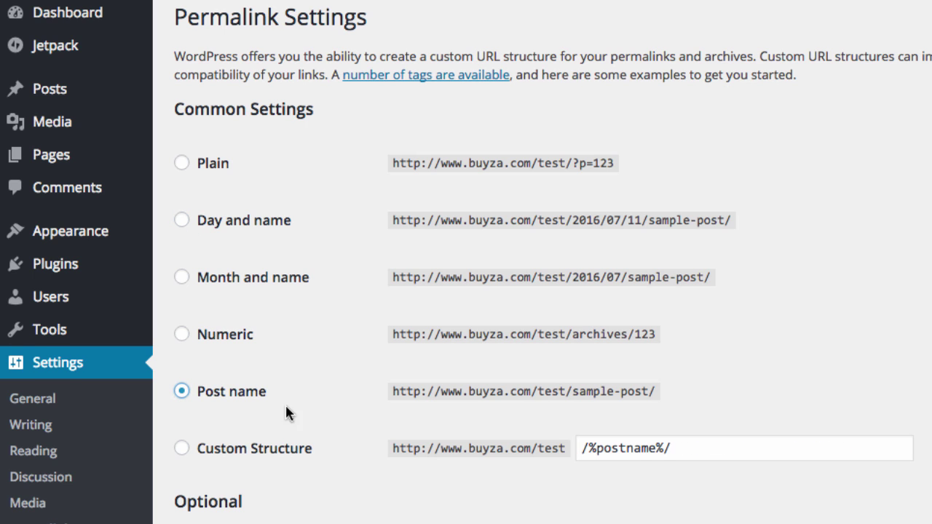
pyautogui.scroll(-3, 286, 413)
pyautogui.click(258, 494)
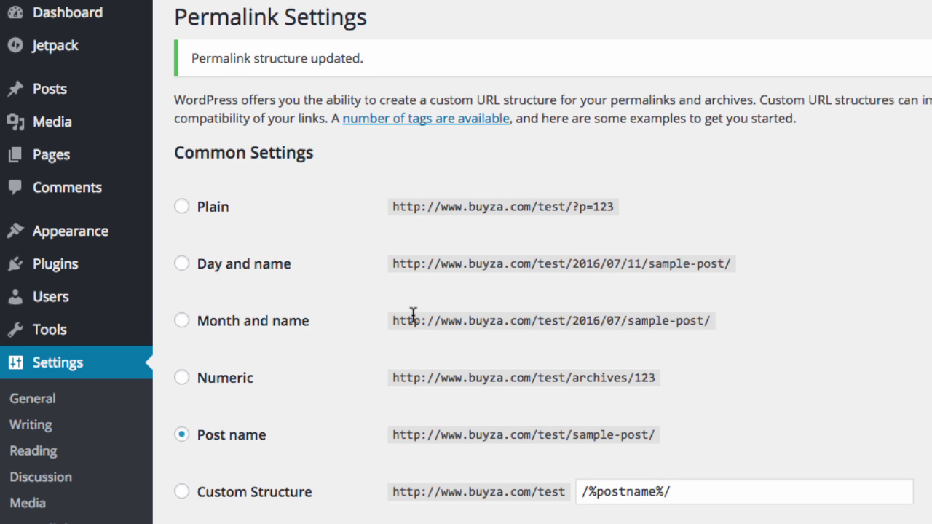
pyautogui.scroll(-1, 413, 312)
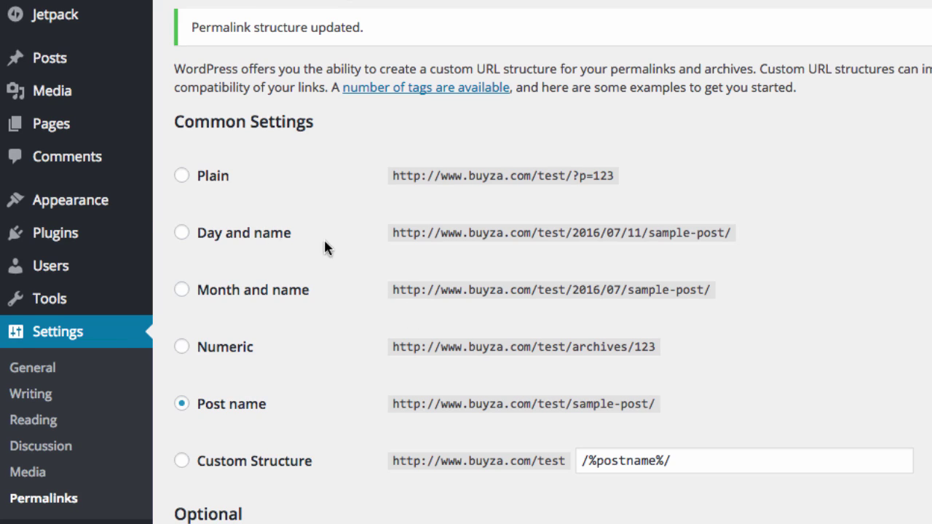
pyautogui.moveTo(96, 202)
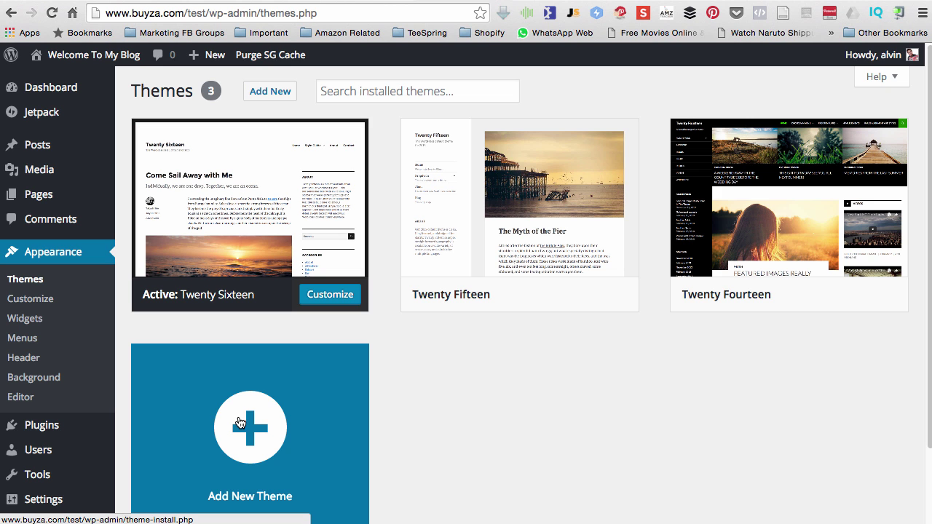
# Browse the Popular themes list in Add Themes
pyautogui.click(240, 422)
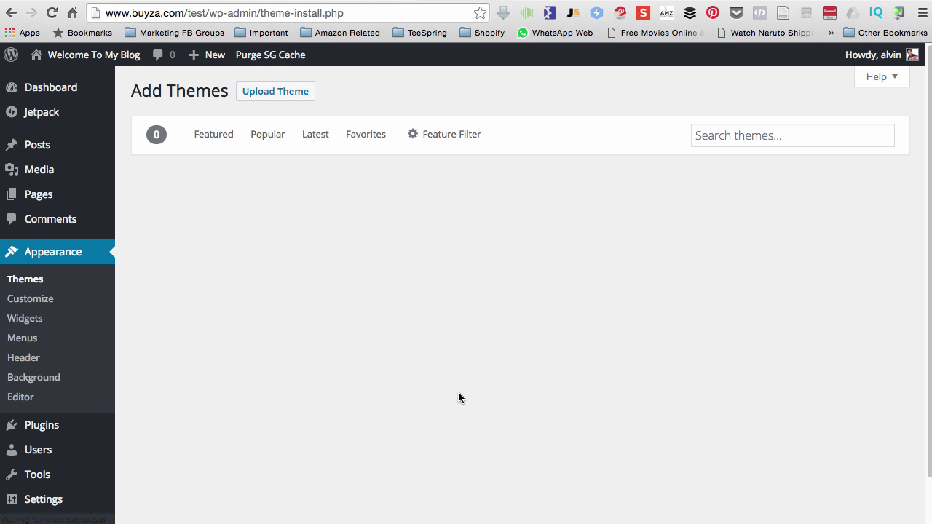
pyautogui.click(269, 144)
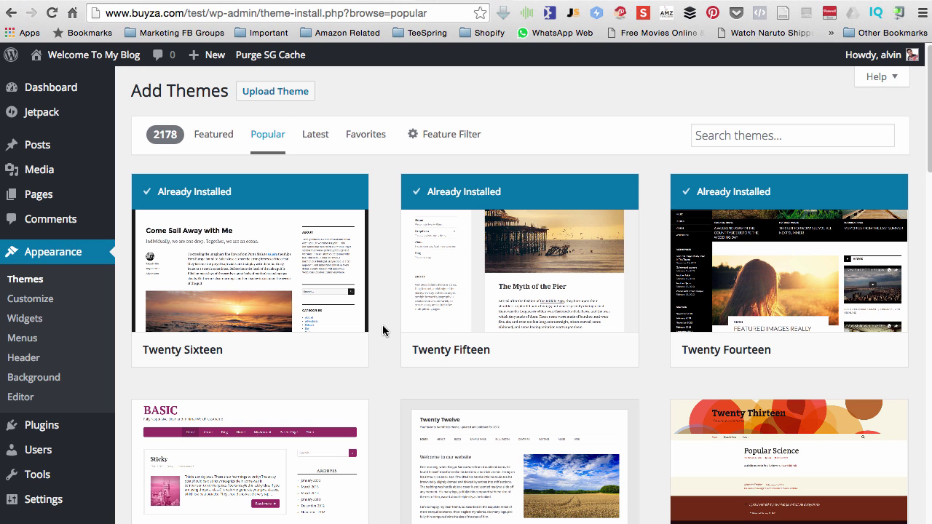
pyautogui.scroll(-1, 382, 328)
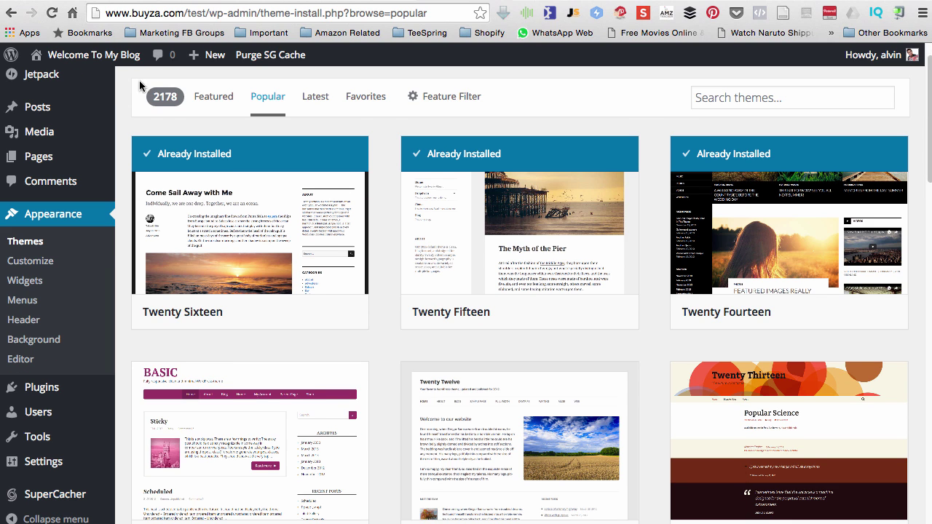
# View the live blog front page, return, and launch the theme Customizer
pyautogui.moveTo(109, 58)
pyautogui.click(106, 80)
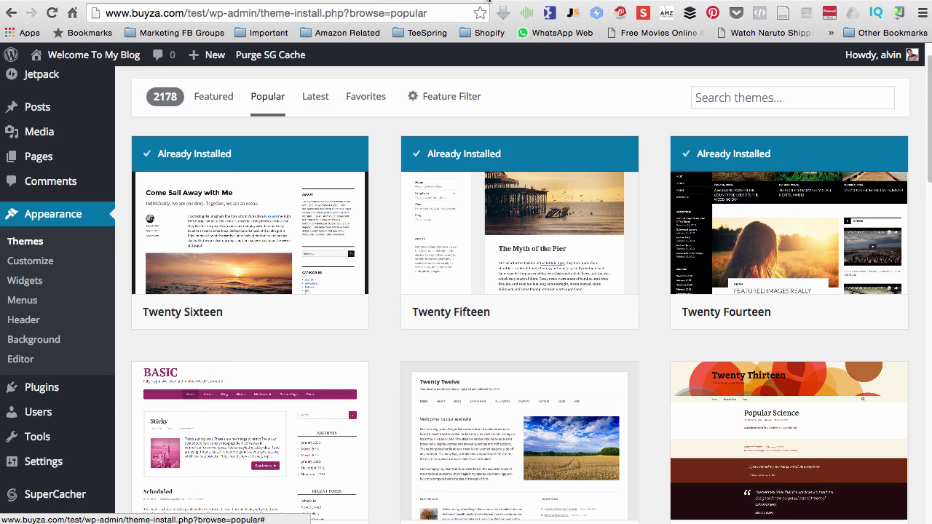
pyautogui.scroll(-4, 692, 346)
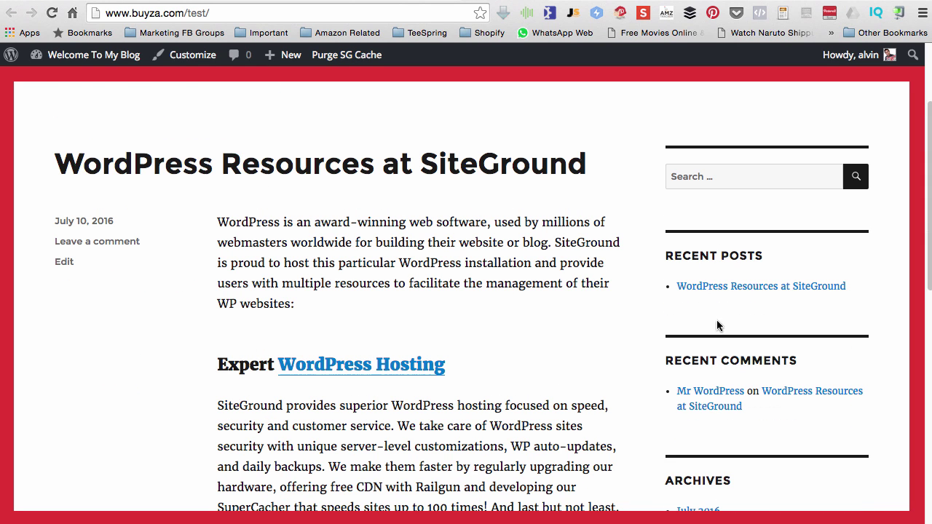
pyautogui.click(415, 2)
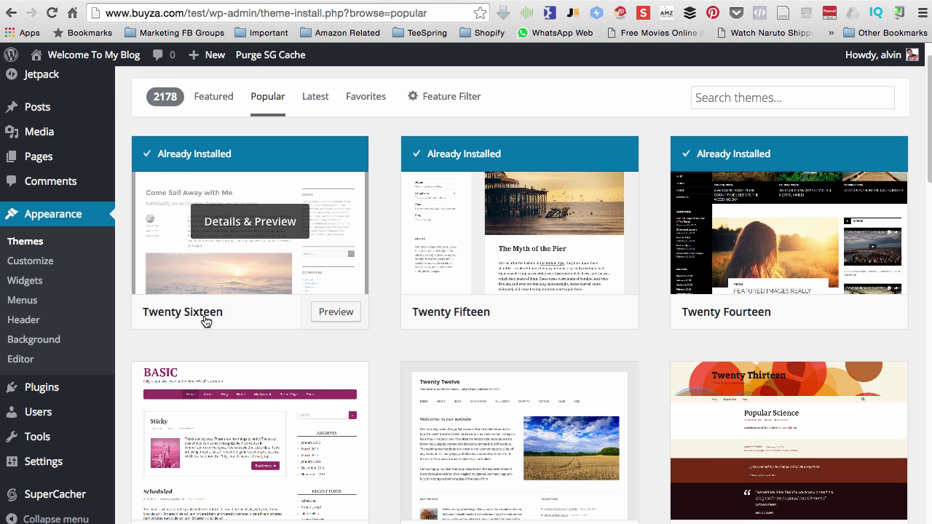
pyautogui.click(34, 268)
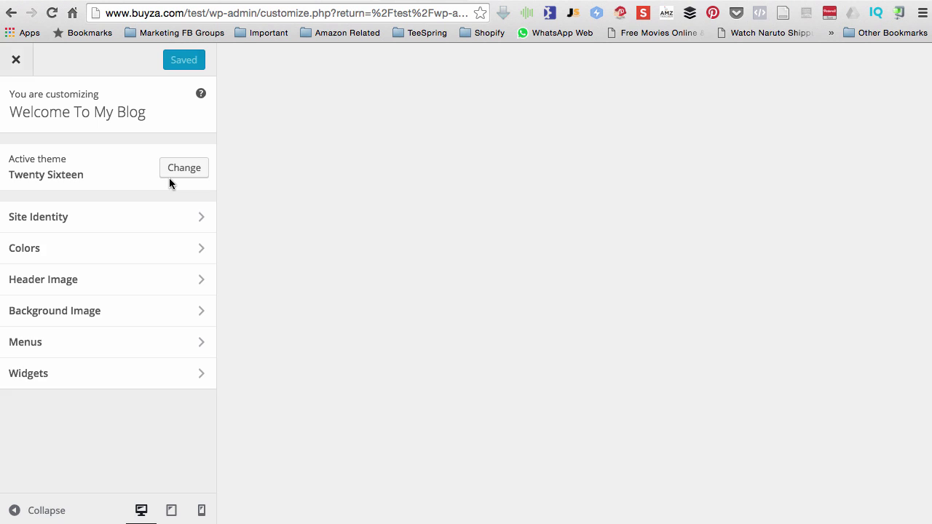
# In Site Identity, append 'daf' so the site title reads 'Welcome To My Blog daf'
pyautogui.click(69, 225)
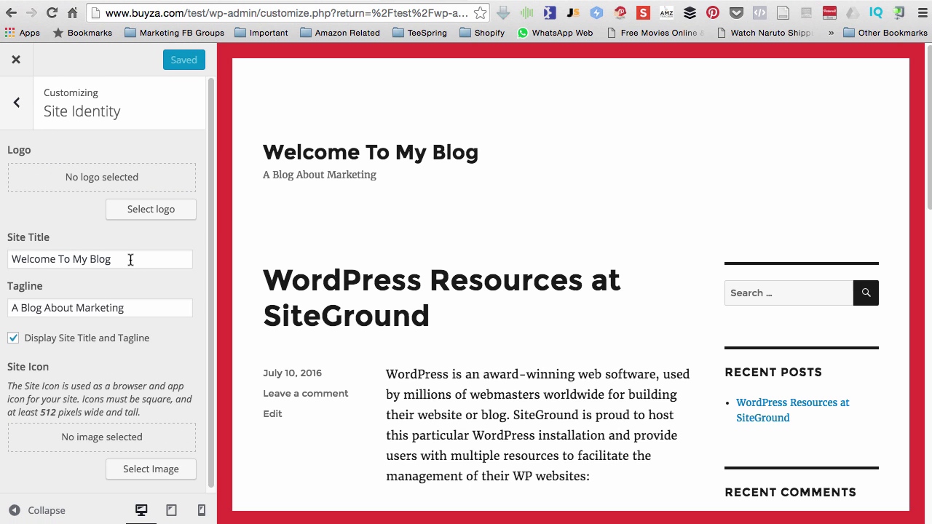
pyautogui.click(132, 259)
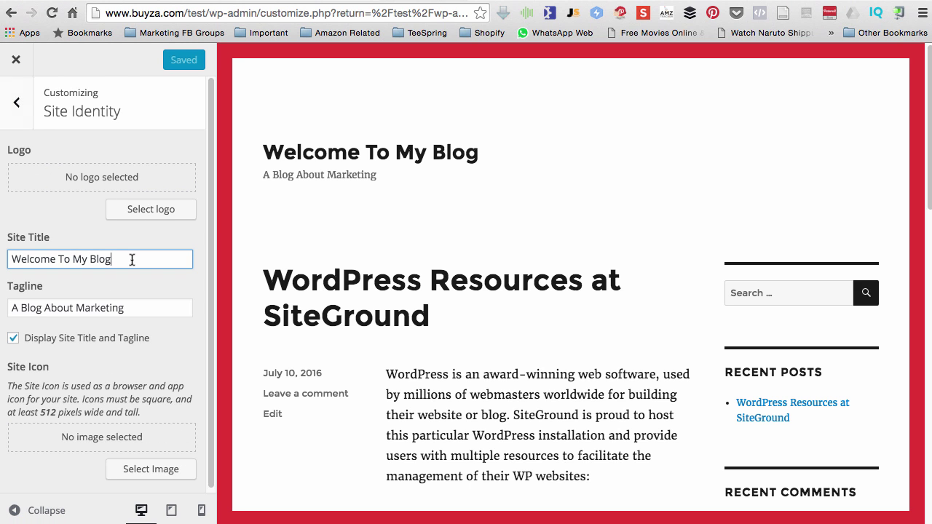
pyautogui.write('daf')
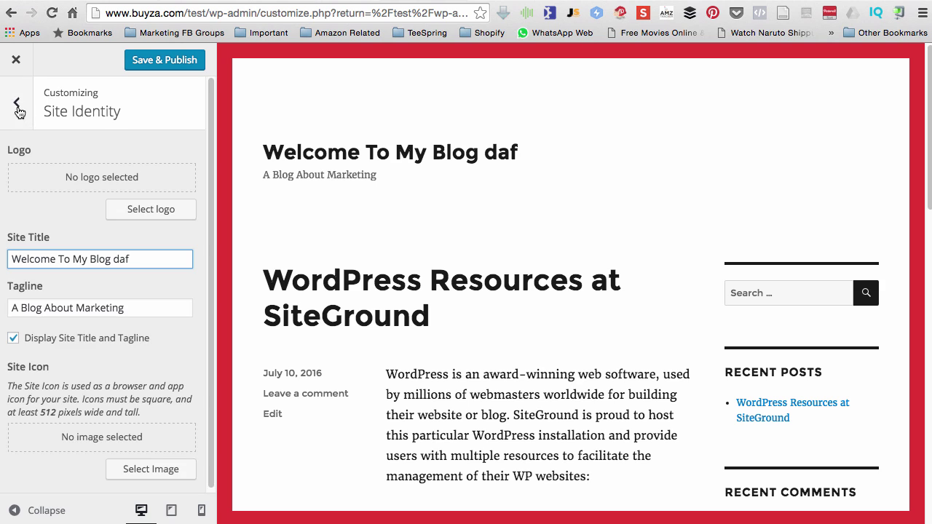
pyautogui.click(16, 107)
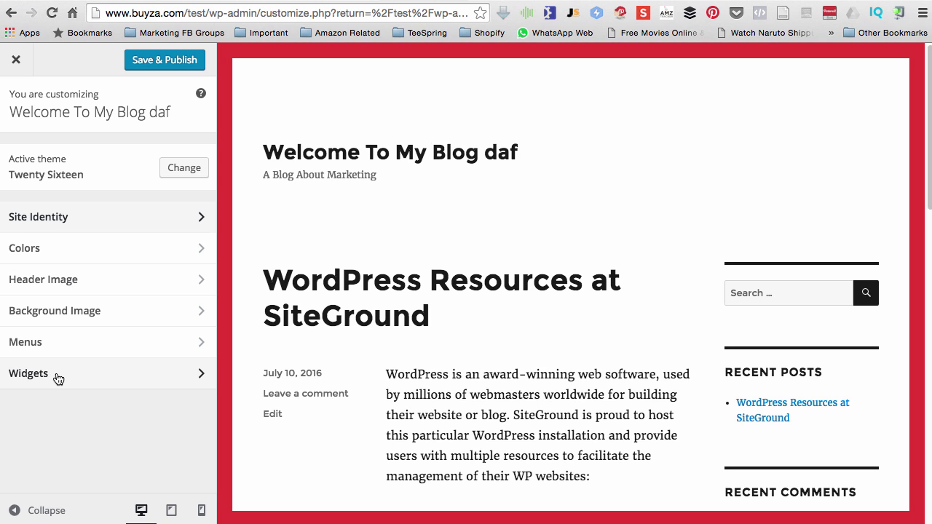
# Close the Customizer and discard the unsaved site-title change
pyautogui.click(16, 61)
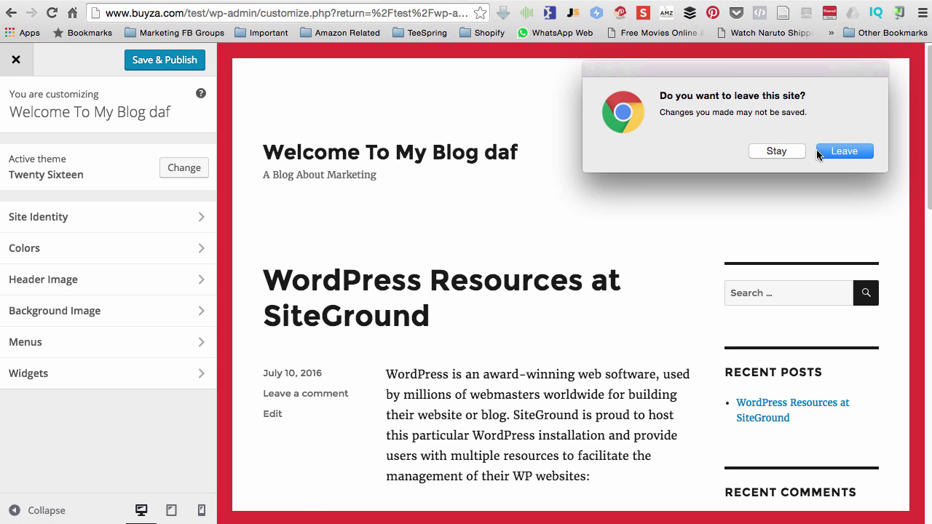
pyautogui.click(821, 152)
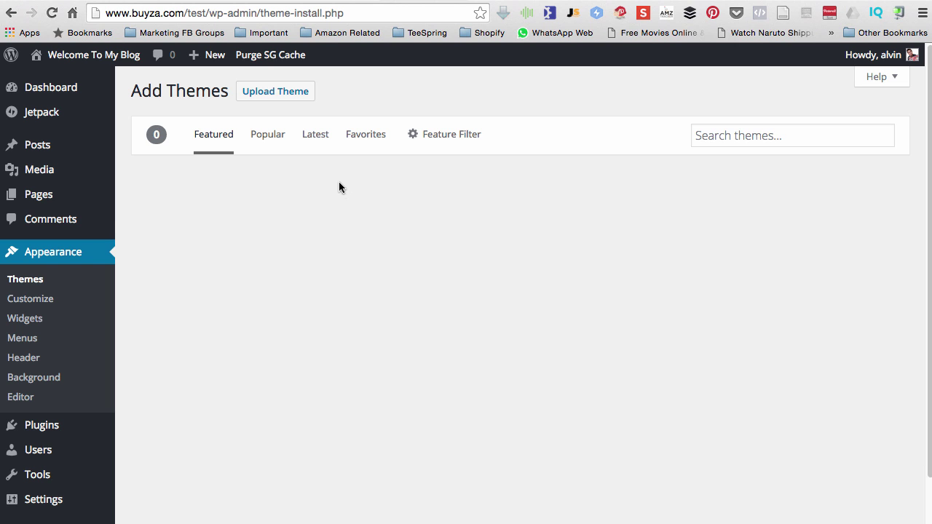
pyautogui.moveTo(29, 146)
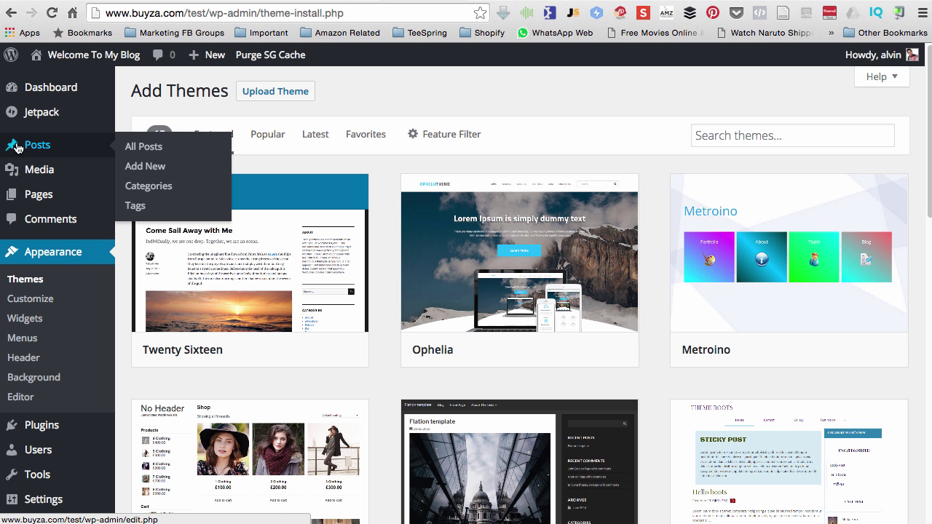
# Draft a new post 'Welcome To My Blog' with a one-line self-introduction about sharing a nice video
pyautogui.click(149, 167)
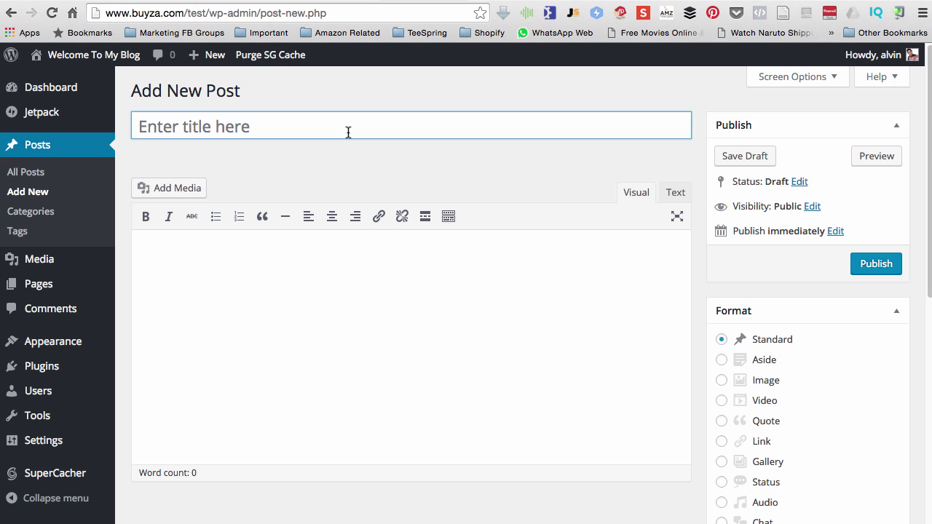
pyautogui.write('Welcoe')
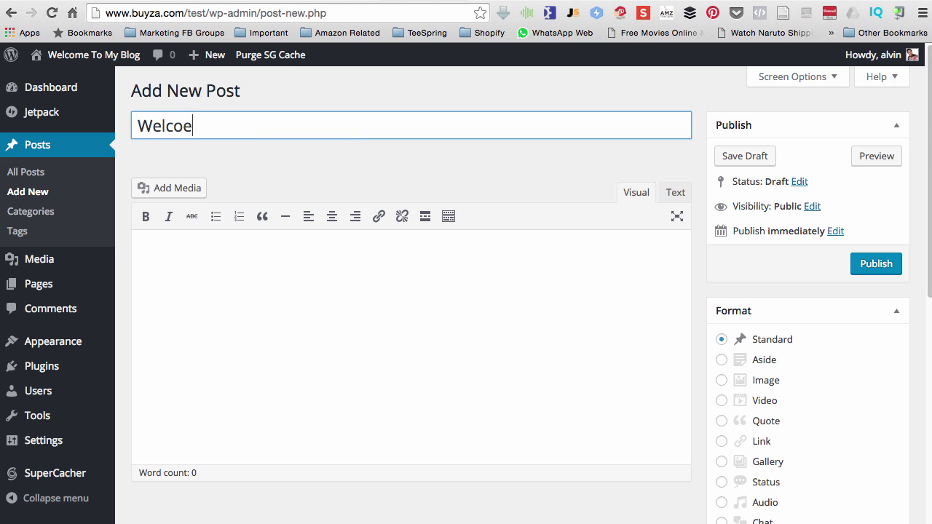
pyautogui.press('BackSpace')
pyautogui.write('me To My Blog')
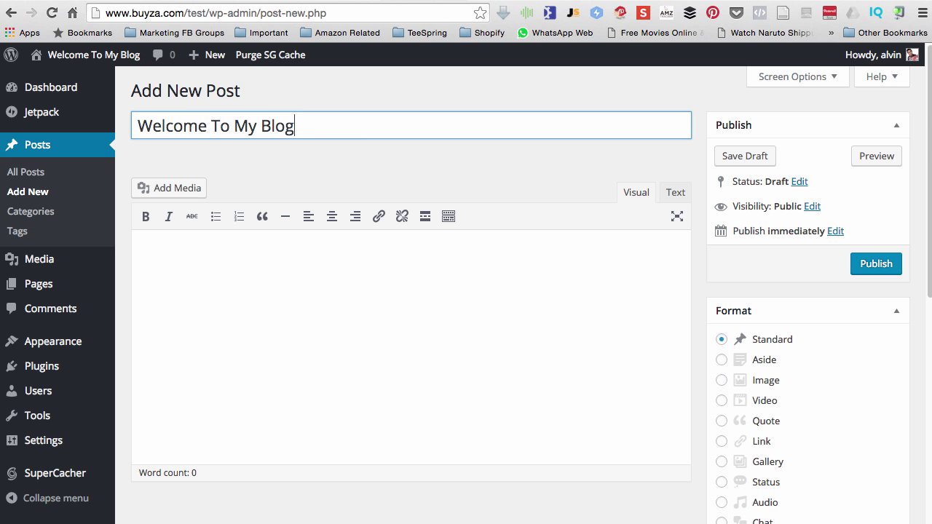
pyautogui.press('Tab')
pyautogui.write('My nam')
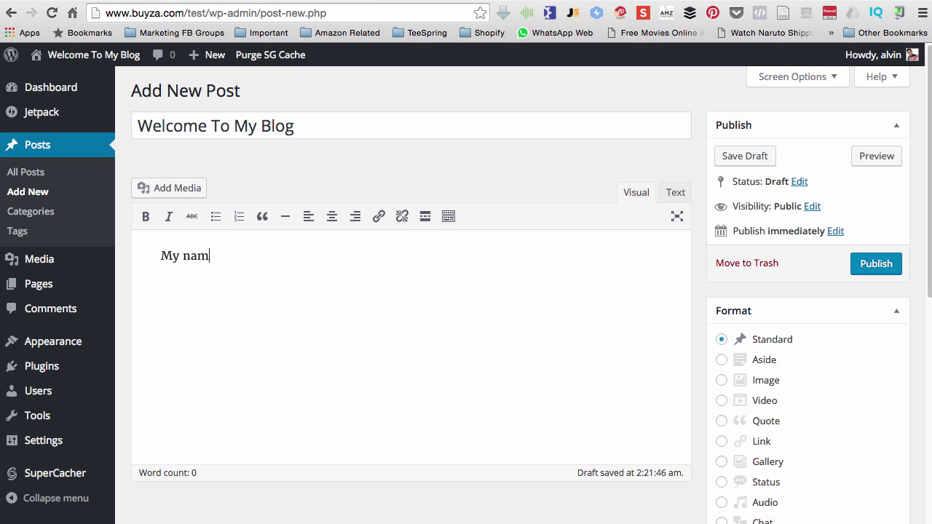
pyautogui.write('e is Alvin and')
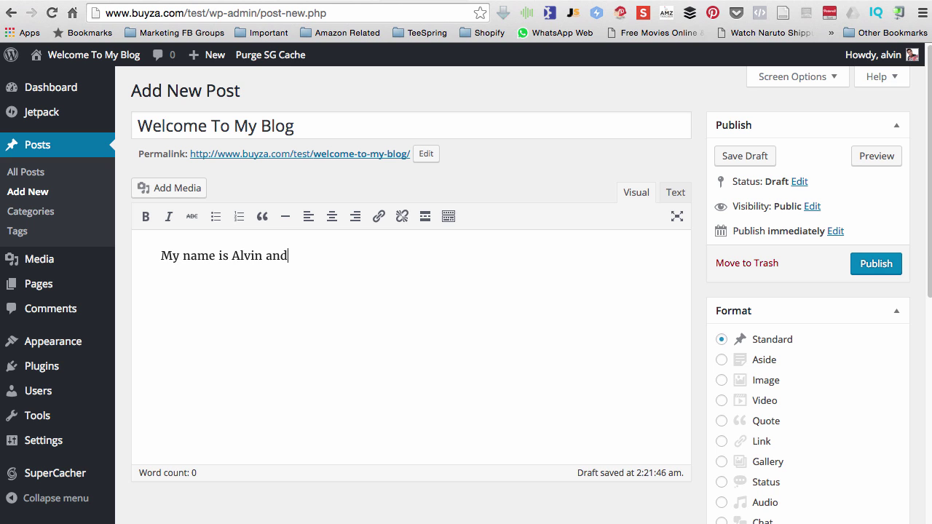
pyautogui.write(' I like to share with you a nice video')
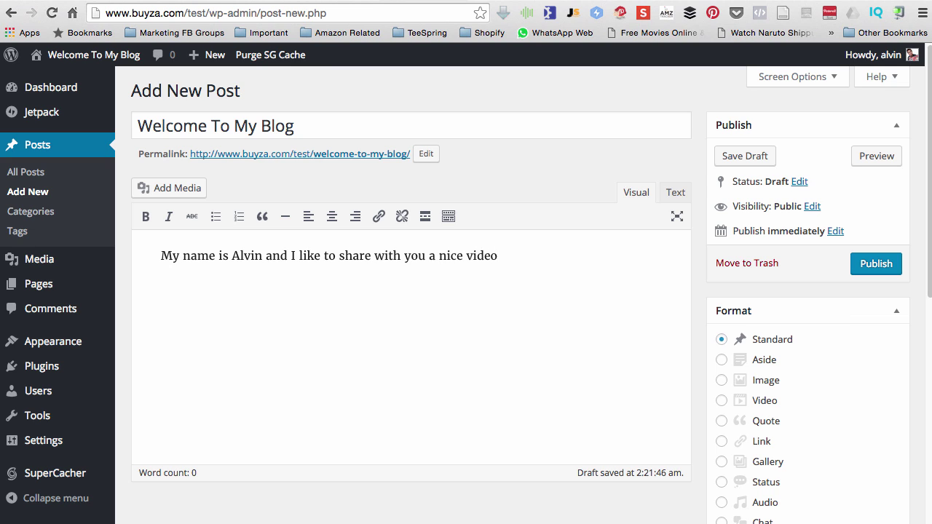
pyautogui.press('Return')
pyautogui.press('super+t')
# On YouTube, search 'funny videos 2016' and open 'Funny videos 2016 : Stupid people doing stupid things'
pyautogui.write('you')
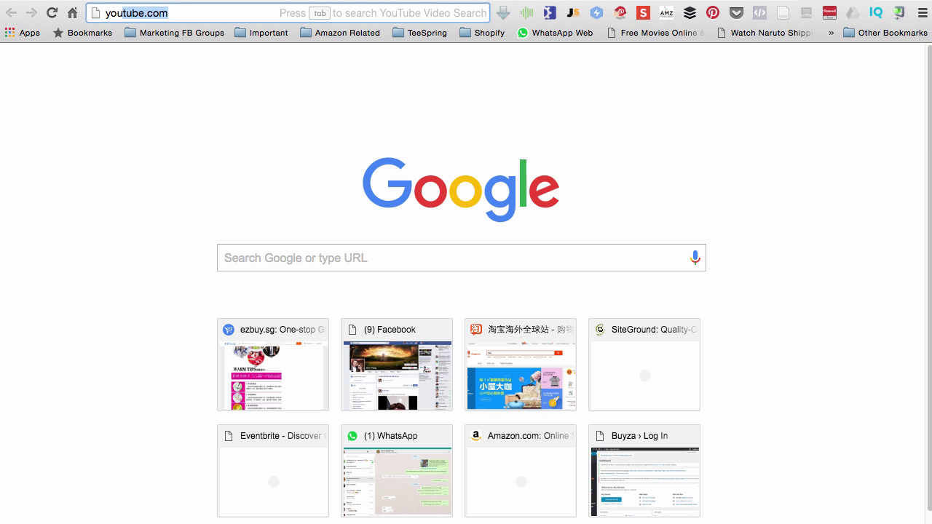
pyautogui.press('Return')
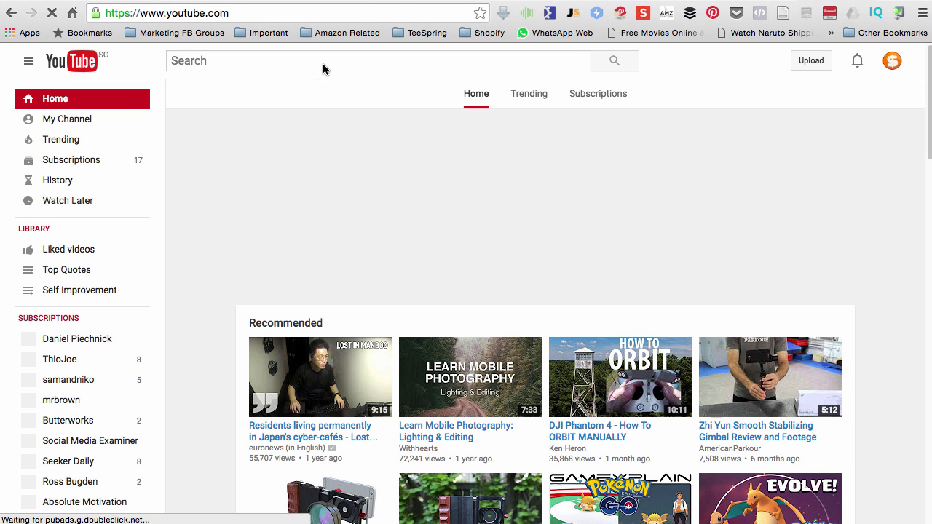
pyautogui.click(323, 64)
pyautogui.write('fu')
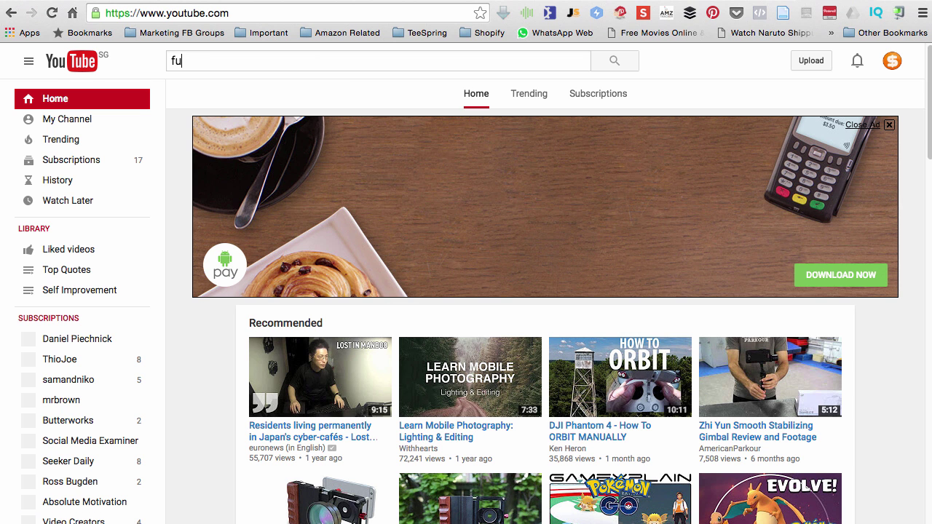
pyautogui.write('nny videos ')
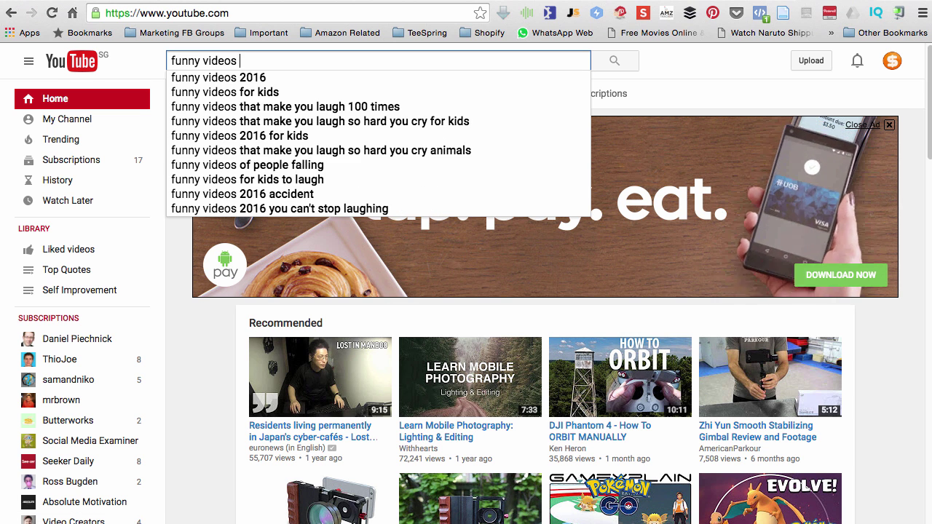
pyautogui.write('2016')
pyautogui.press('Return')
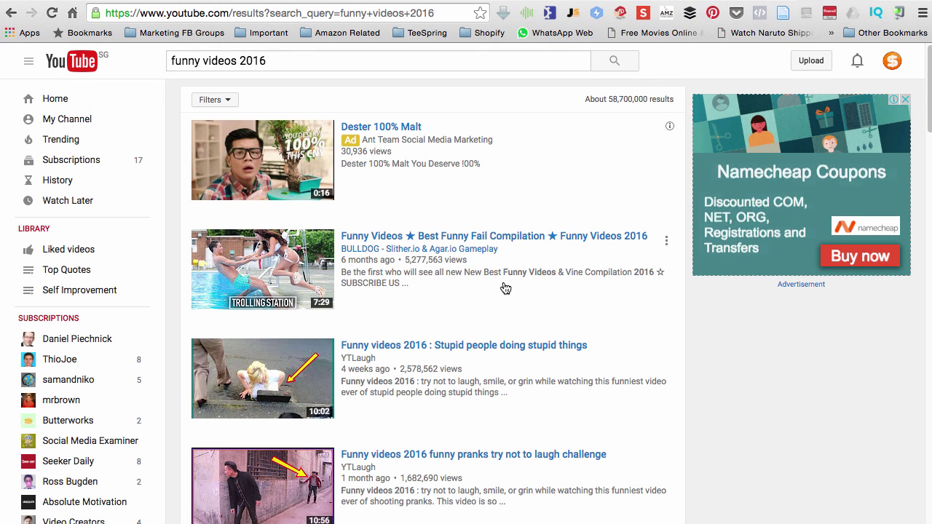
pyautogui.click(503, 348)
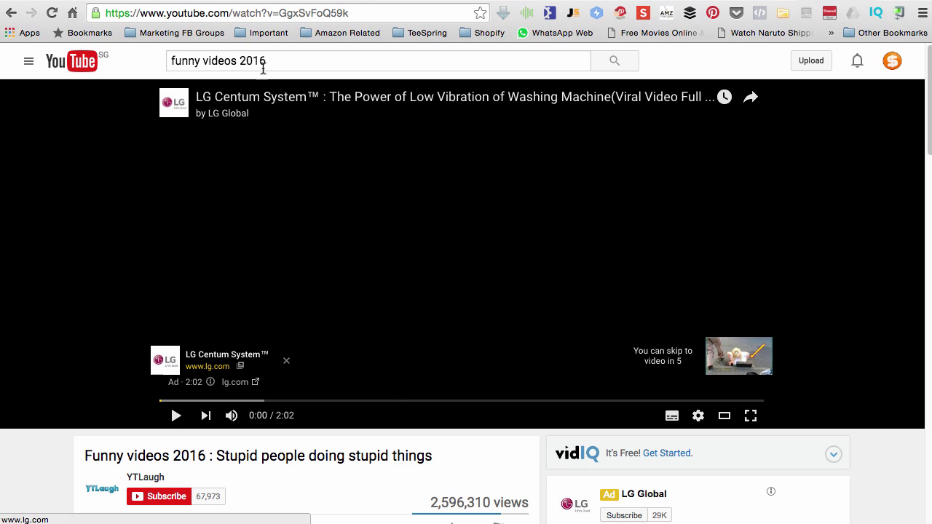
# Copy the video page's URL from the address bar
pyautogui.click(261, 13)
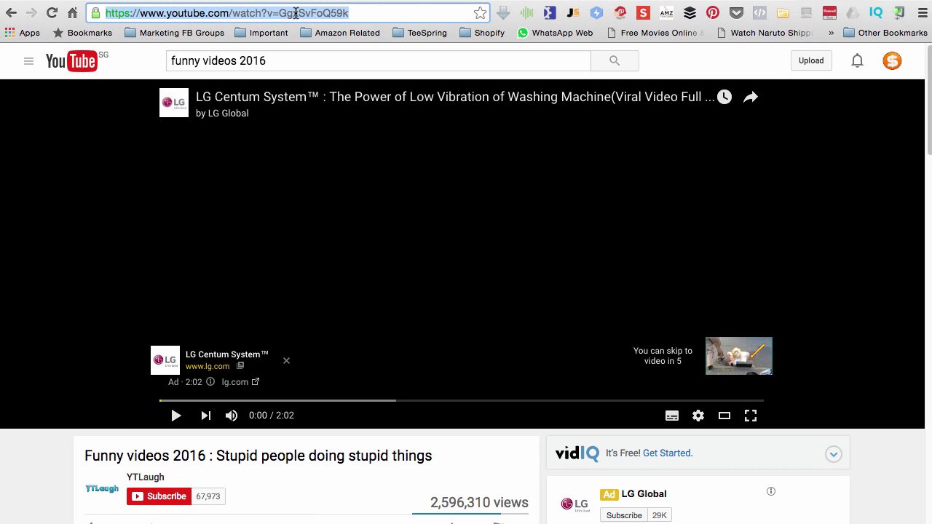
pyautogui.rightClick(295, 13)
pyautogui.click(322, 32)
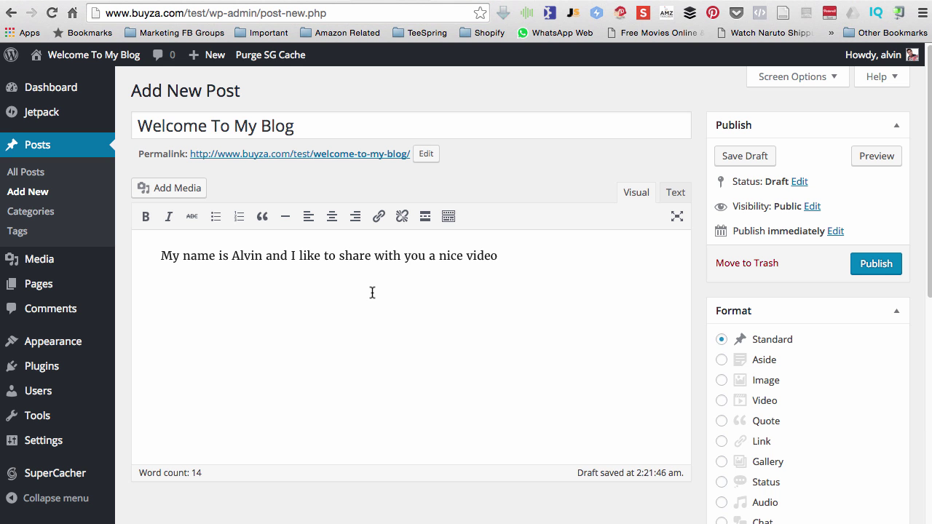
# Paste the YouTube video URL on the empty line below the intro and publish 'Welcome To My Blog'
pyautogui.rightClick(337, 294)
pyautogui.click(352, 361)
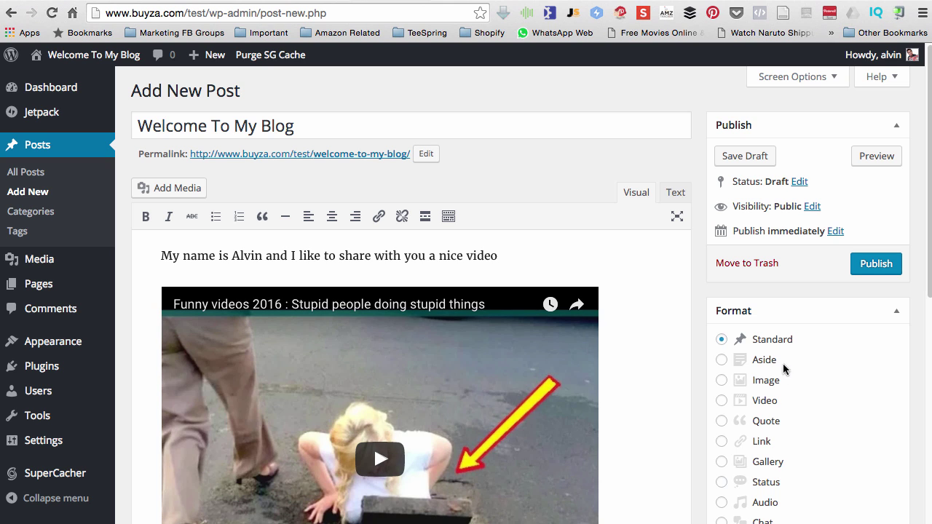
pyautogui.click(867, 266)
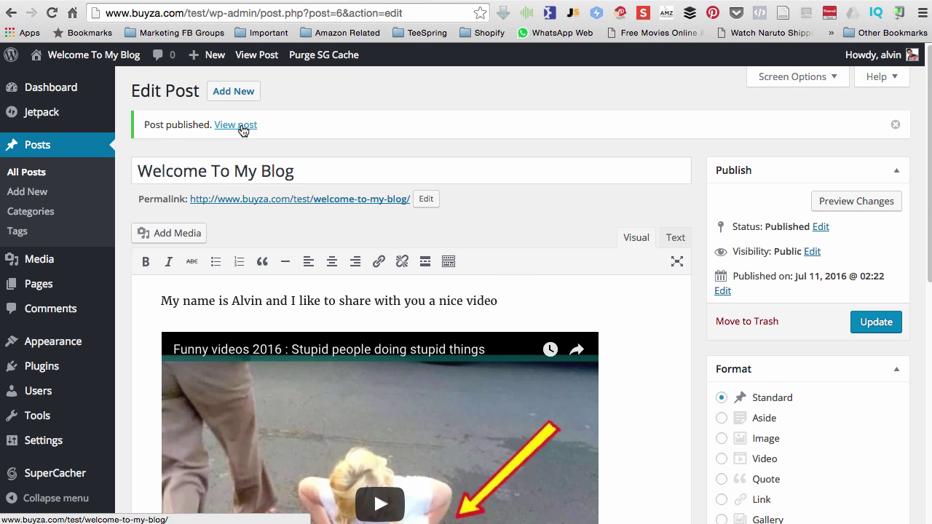
pyautogui.click(246, 126)
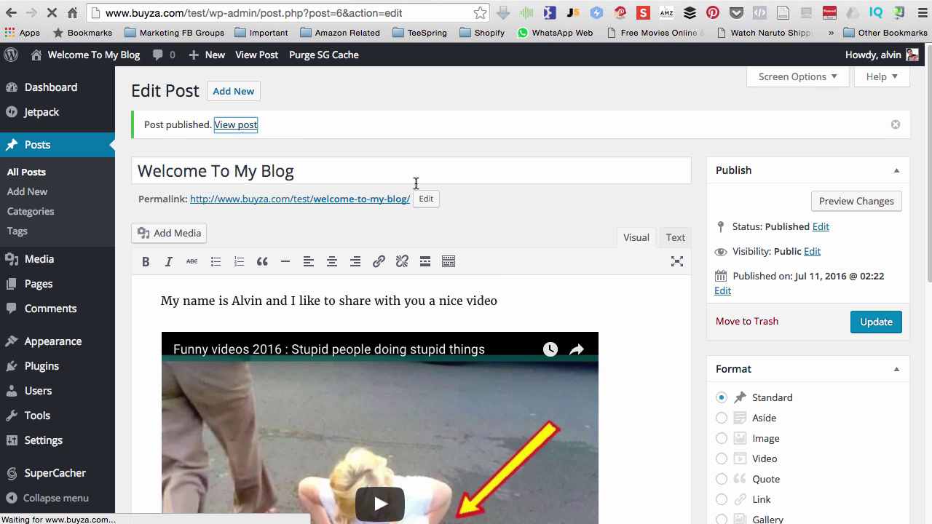
# On the published post, play the embedded YouTube video briefly, then pause it
pyautogui.scroll(-3, 416, 183)
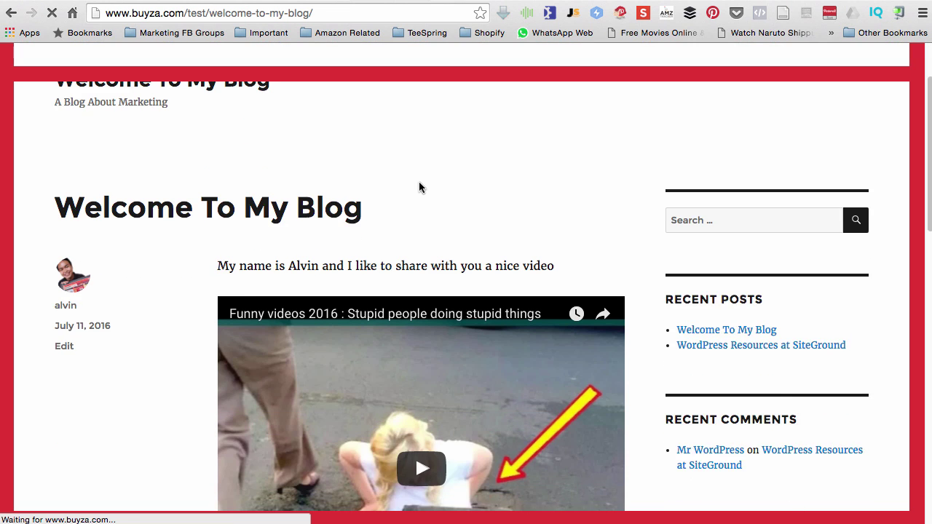
pyautogui.scroll(-3, 364, 262)
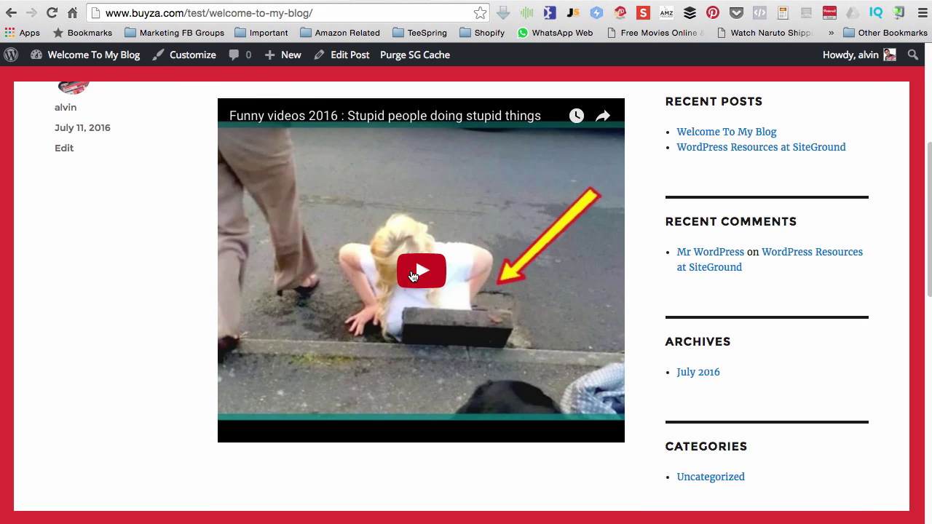
pyautogui.click(409, 275)
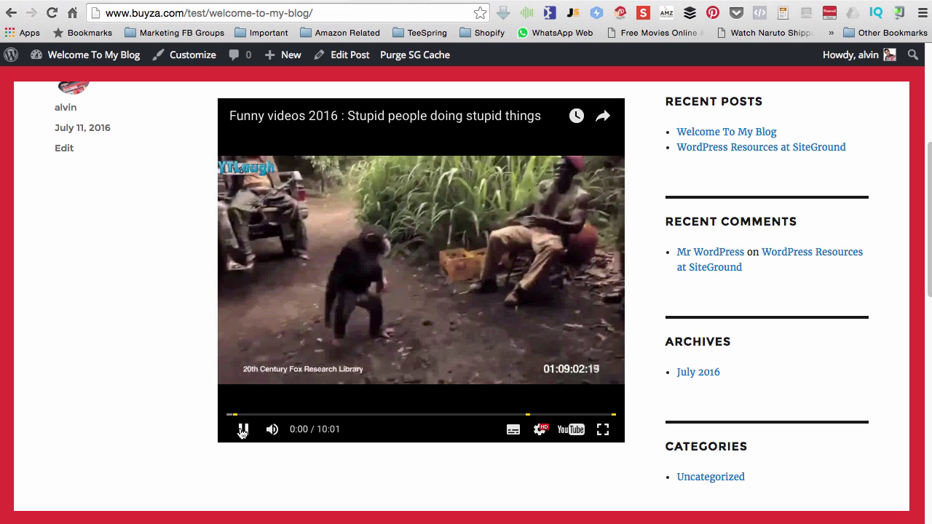
pyautogui.click(242, 432)
# Go to the blog's home page and check the 'Welcome To My Blog' post is listed
pyautogui.scroll(3, 137, 355)
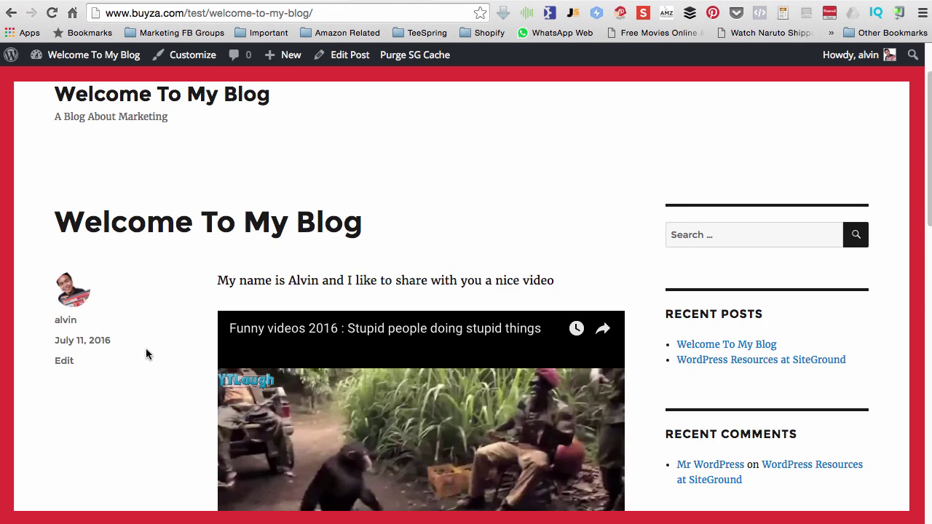
pyautogui.scroll(2, 146, 348)
pyautogui.click(147, 175)
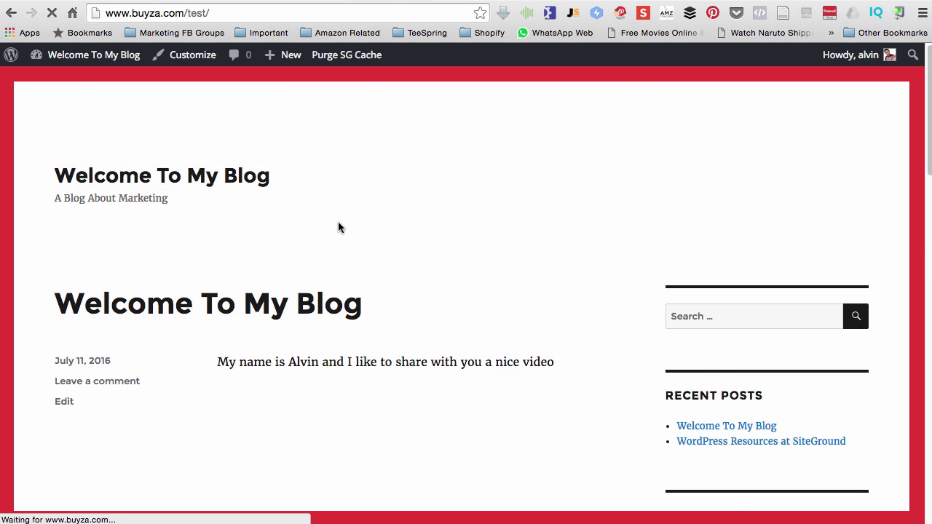
pyautogui.scroll(-3, 197, 228)
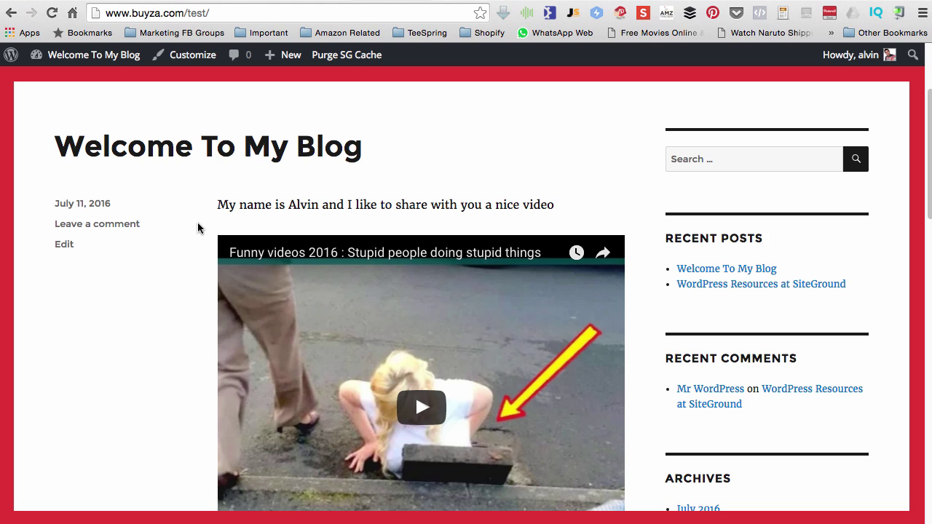